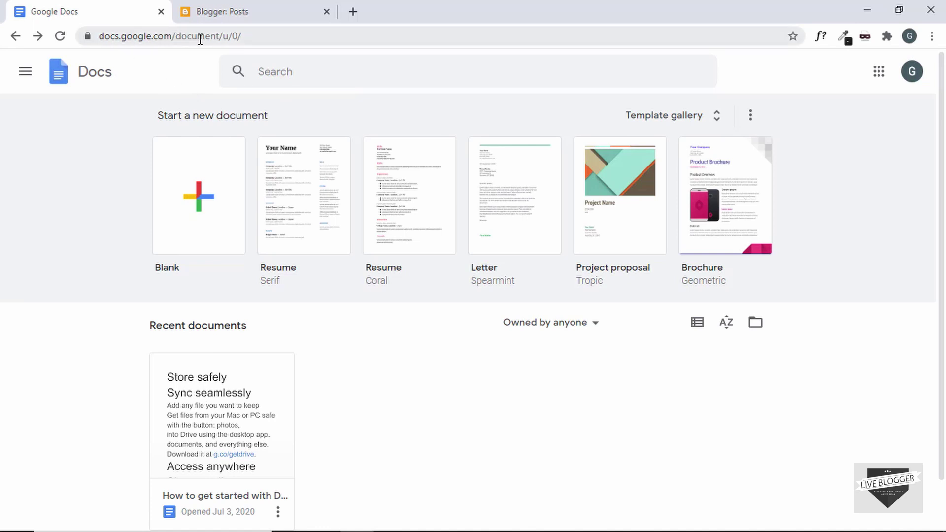
# Switch to Google Slides and start a new presentation from the Portfolio template.
pyautogui.click(25, 74)
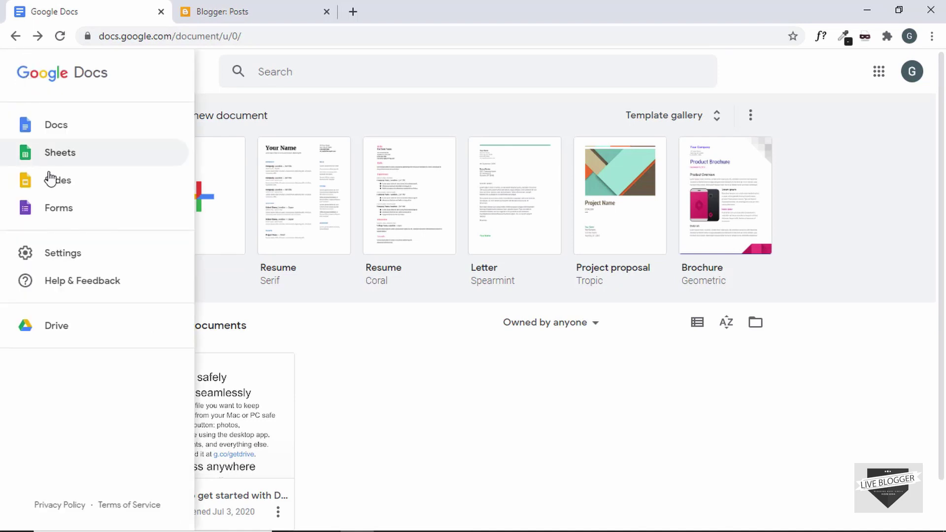
pyautogui.click(70, 187)
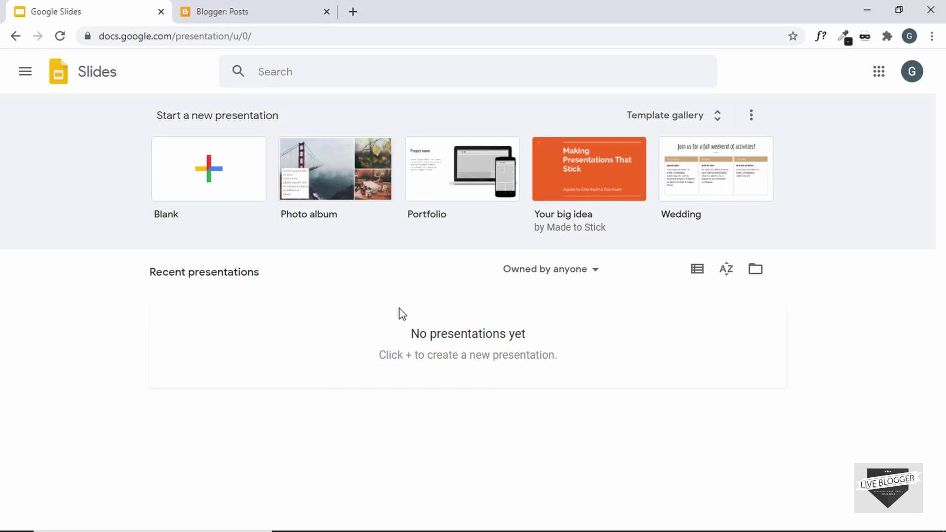
pyautogui.click(458, 177)
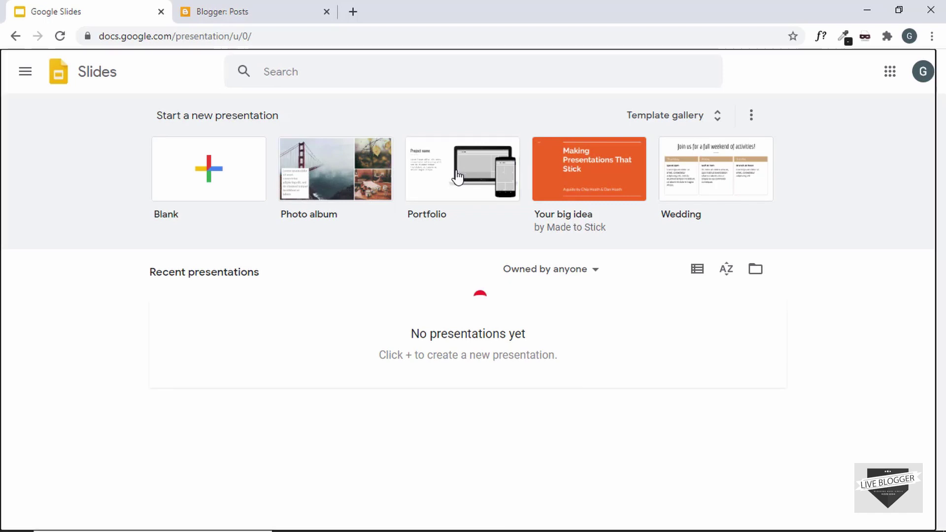
# Select the 'Your Name' title and 'Digital experience designer' subtitle, then deselect them.
pyautogui.click(501, 285)
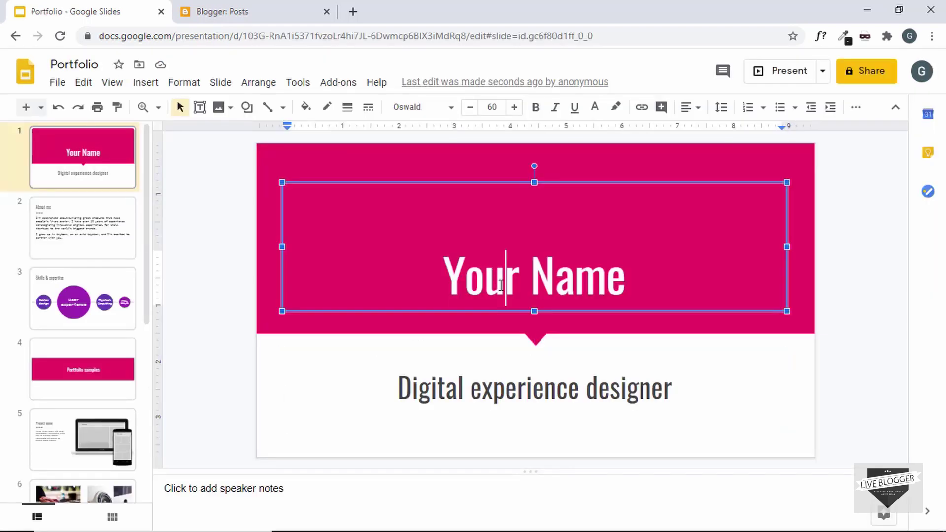
pyautogui.click(480, 385)
pyautogui.click(207, 316)
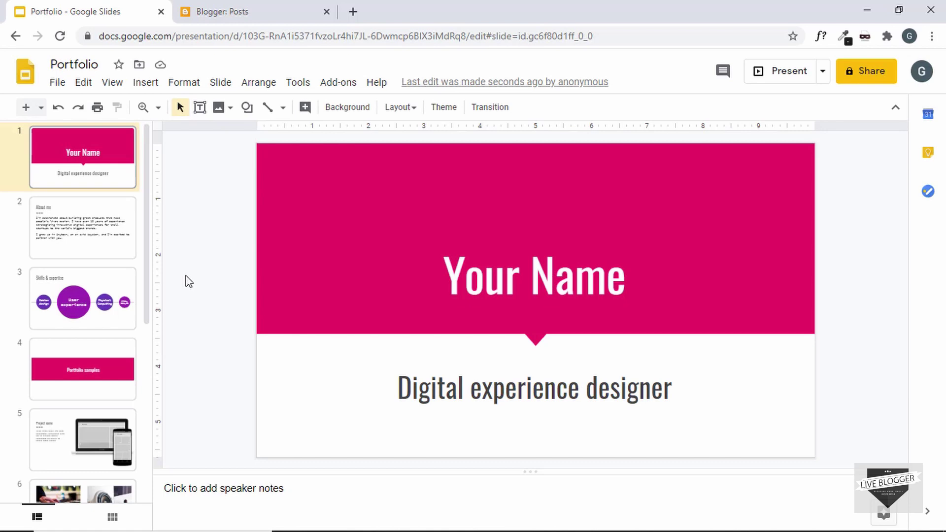
# Return to Slides home, reopen the Portfolio presentation and play it as a slideshow.
pyautogui.click(24, 72)
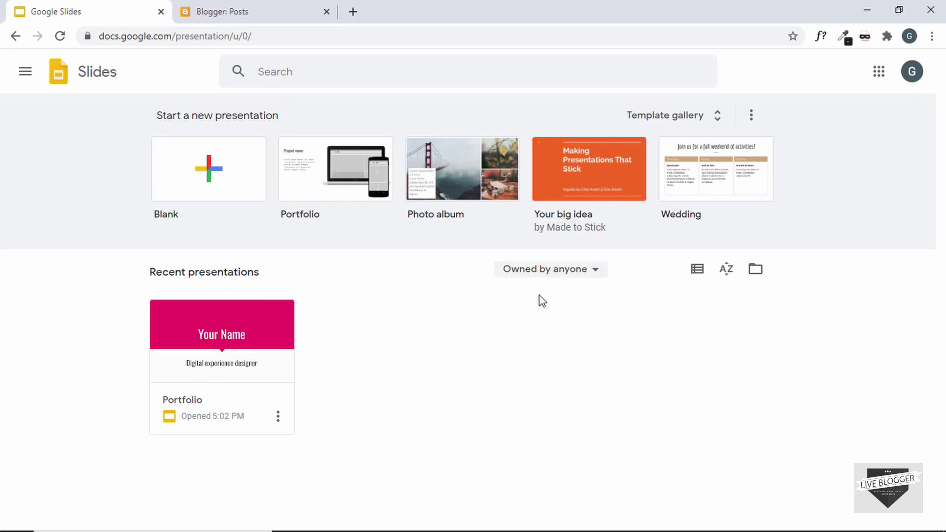
pyautogui.click(232, 346)
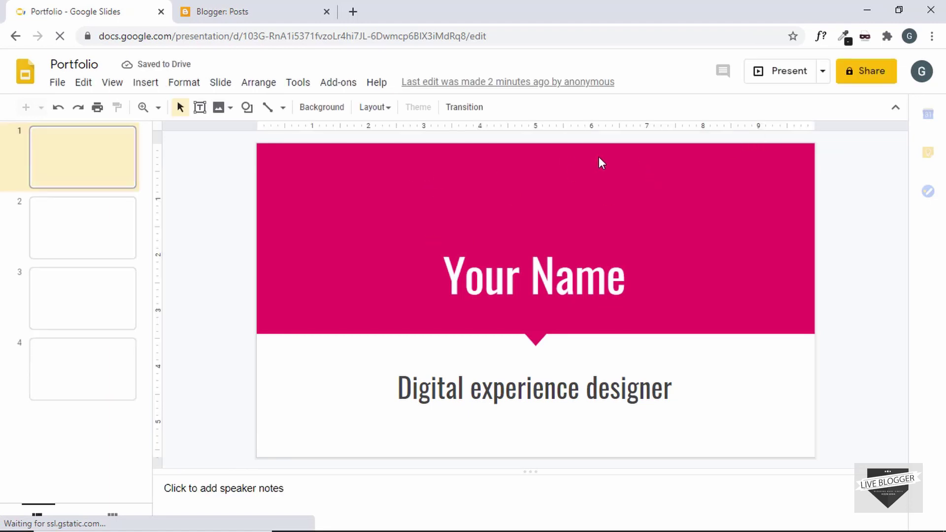
pyautogui.click(773, 77)
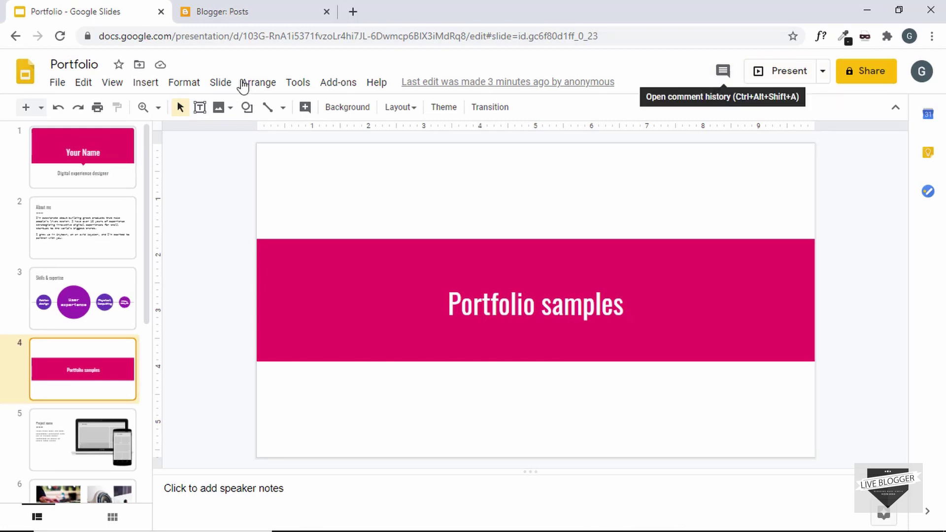
# Show the Publish to the web Embed options, keeping the default 3-second auto-advance.
pyautogui.click(58, 82)
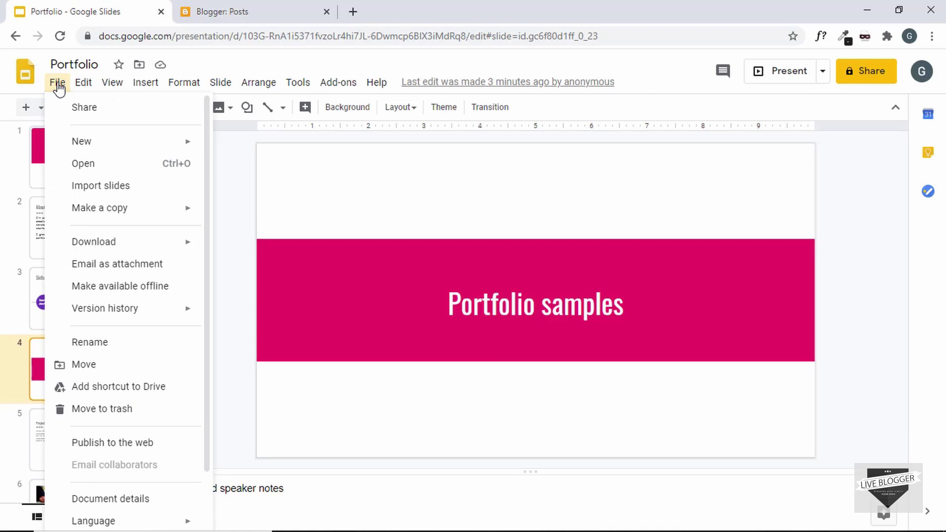
pyautogui.click(130, 447)
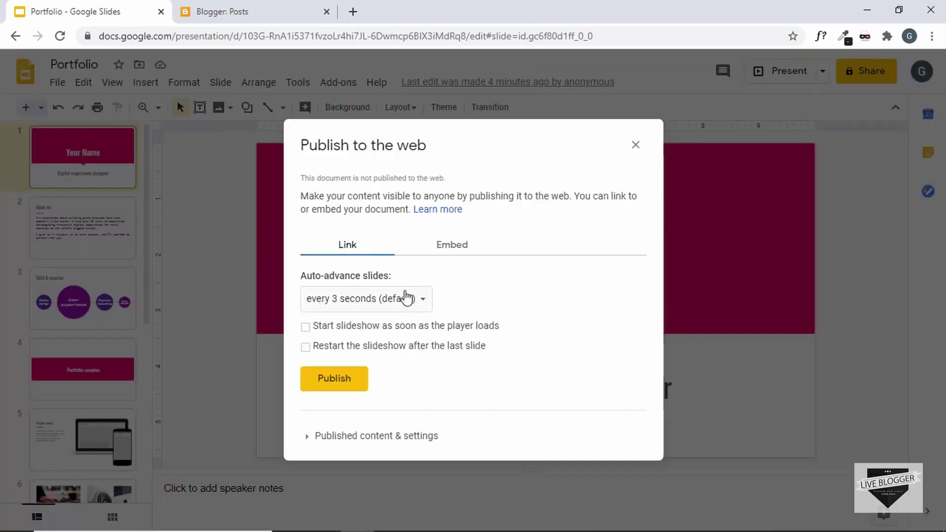
pyautogui.click(436, 248)
pyautogui.click(349, 252)
pyautogui.click(452, 249)
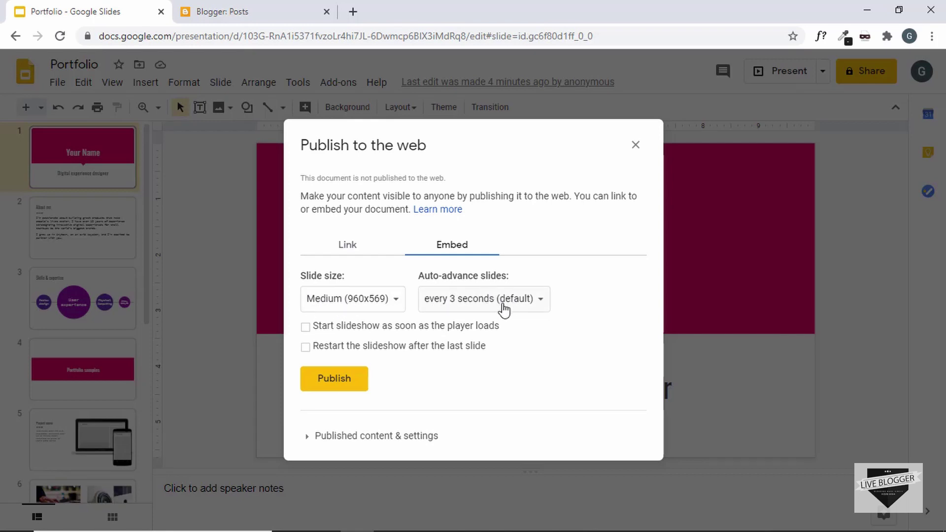
pyautogui.click(503, 306)
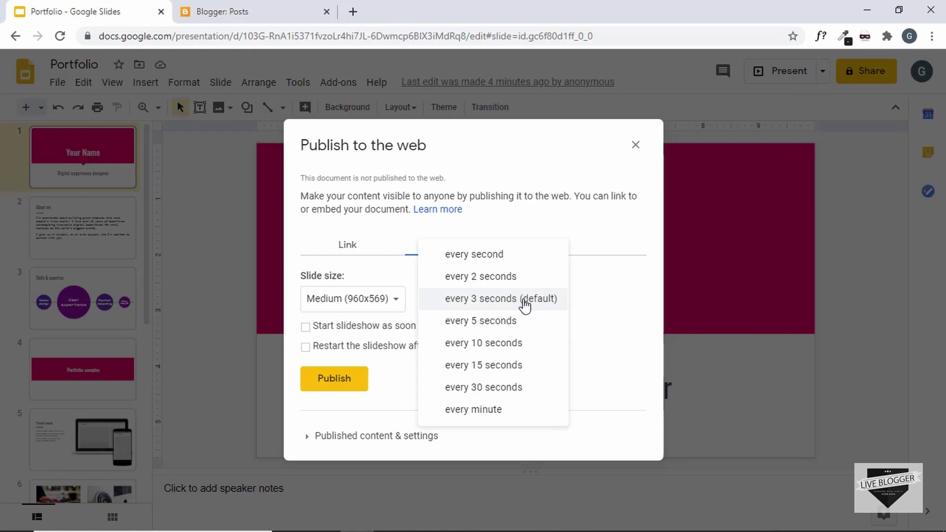
pyautogui.click(599, 303)
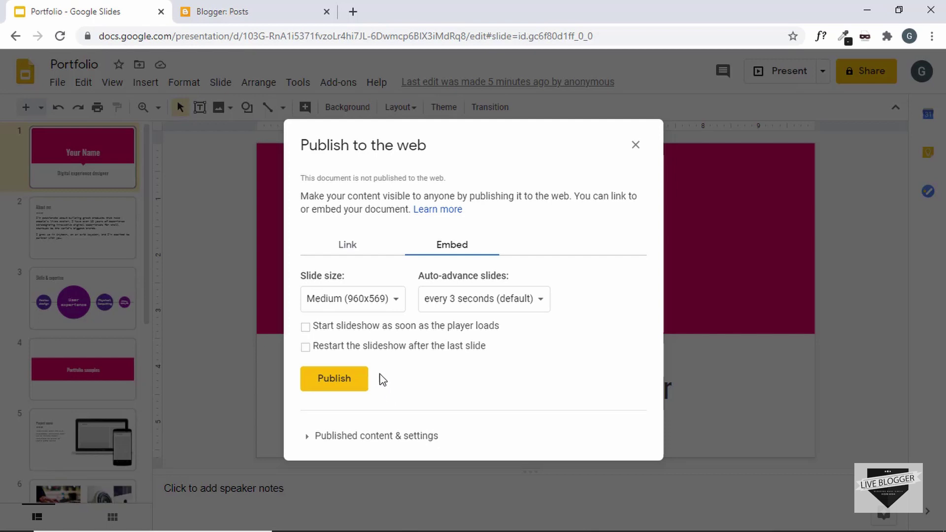
# Publish the Portfolio deck to the web and confirm with OK.
pyautogui.click(345, 383)
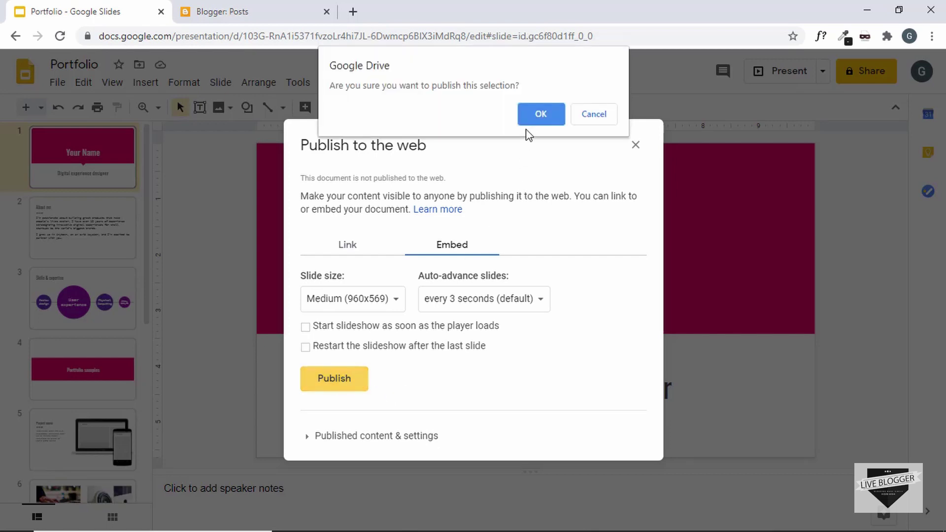
pyautogui.click(538, 116)
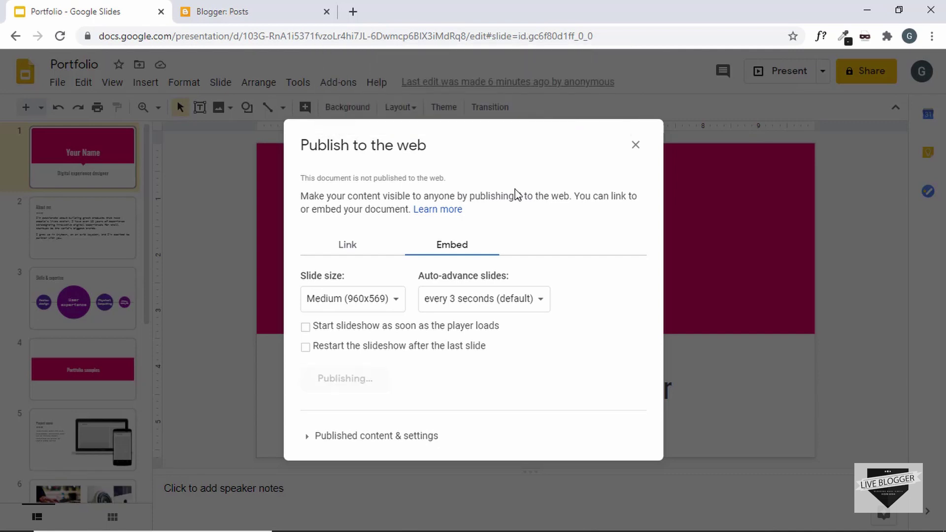
pyautogui.scroll(3, 503, 342)
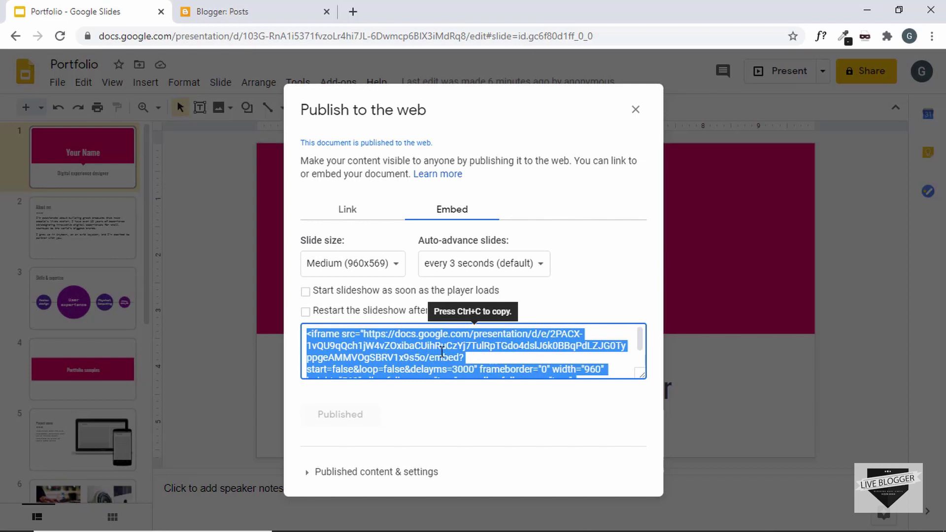
pyautogui.scroll(-2, 442, 351)
pyautogui.scroll(2, 420, 358)
pyautogui.scroll(-3, 420, 359)
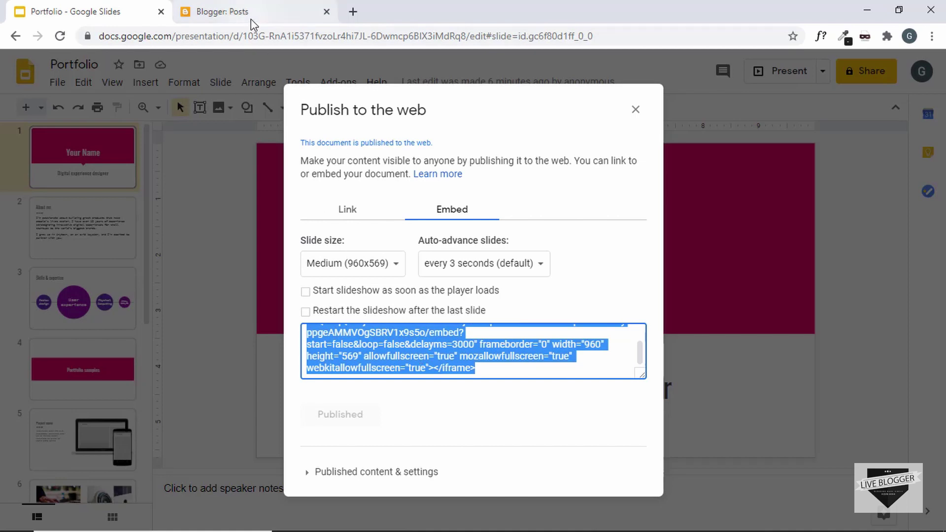
# Start a new post on the Blogger posts page in compose view.
pyautogui.click(222, 11)
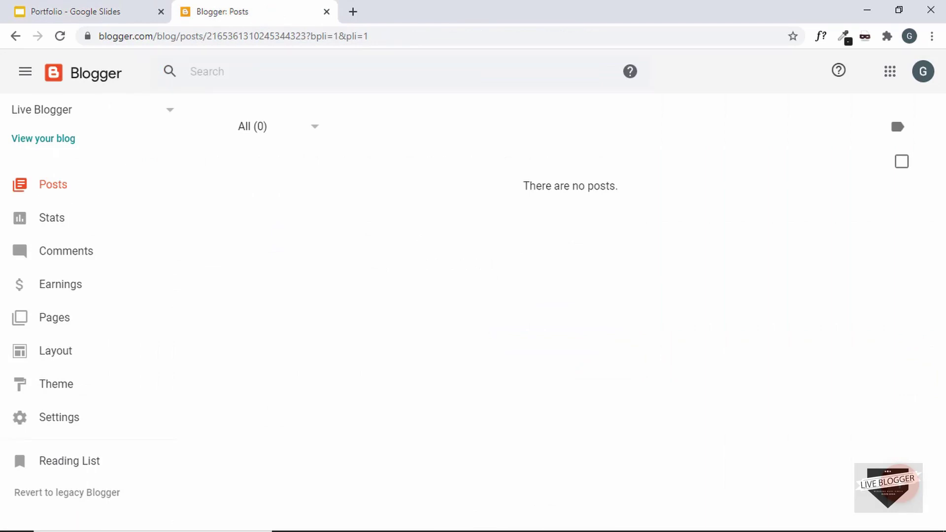
pyautogui.click(903, 484)
pyautogui.write('My Slideshow')
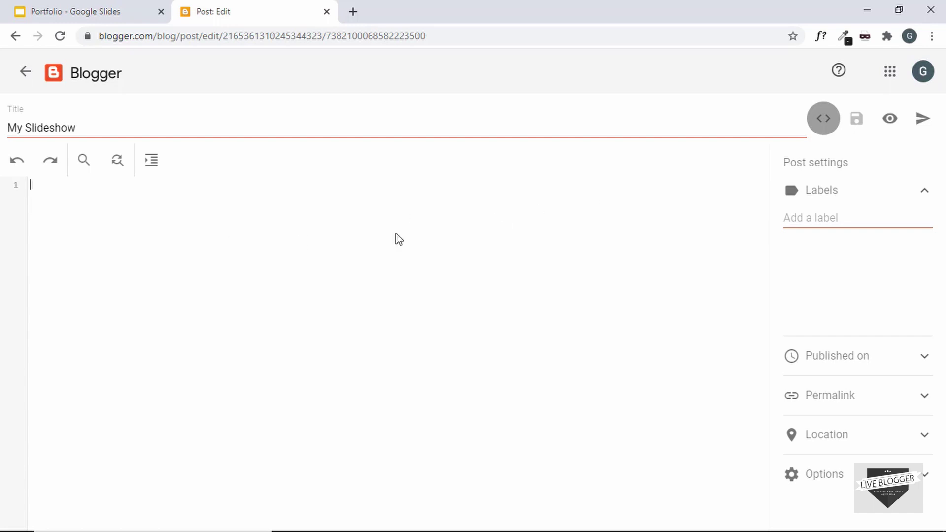
pyautogui.click(824, 118)
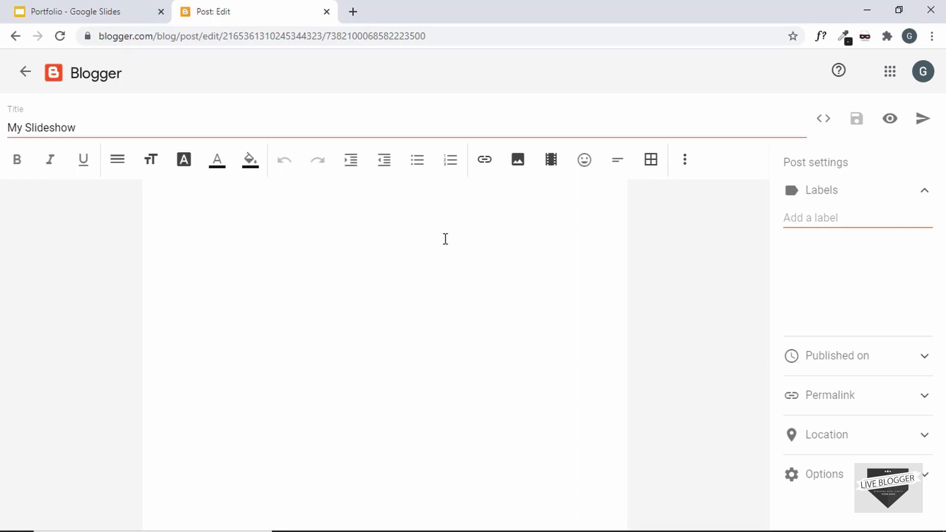
# Replace the post body's HTML with the pasted Google Slides iframe embed code.
pyautogui.click(295, 223)
pyautogui.click(824, 121)
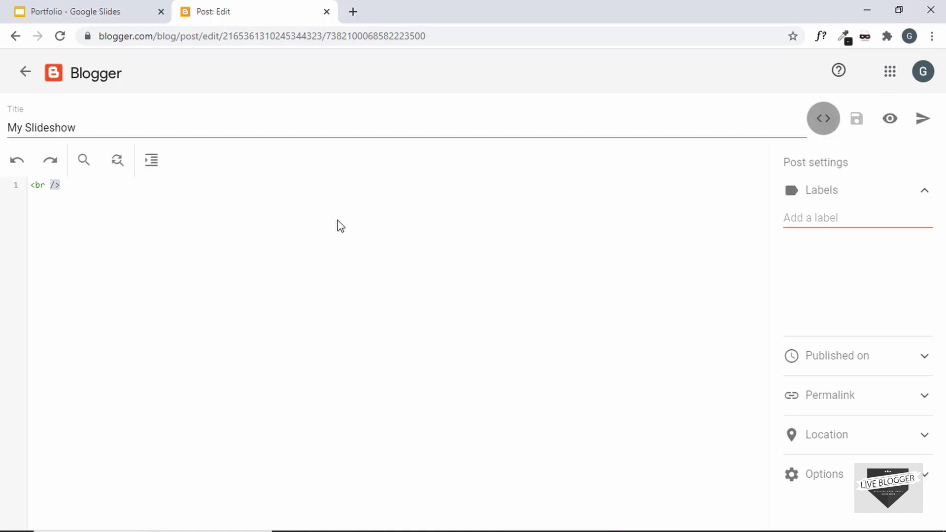
pyautogui.hotkey('ctrl', 'a')
pyautogui.write('<iframe src="https://docs.google.com/presentation/d/e/2PACX-1vQU9qQch1jW4vZOxibaCUihRuCzYj7TulRpTGdo4dslJ6k0BBqPdLZJG0TyppgeAMMVOgSBRV1x9s5o/embed?start=false&loop=false&delayms=3000" frameborder="0" width="960" height="569" allowfullscreen="true" mozallowfullscreen="true" webkitallowfullscreen="true"></iframe>')
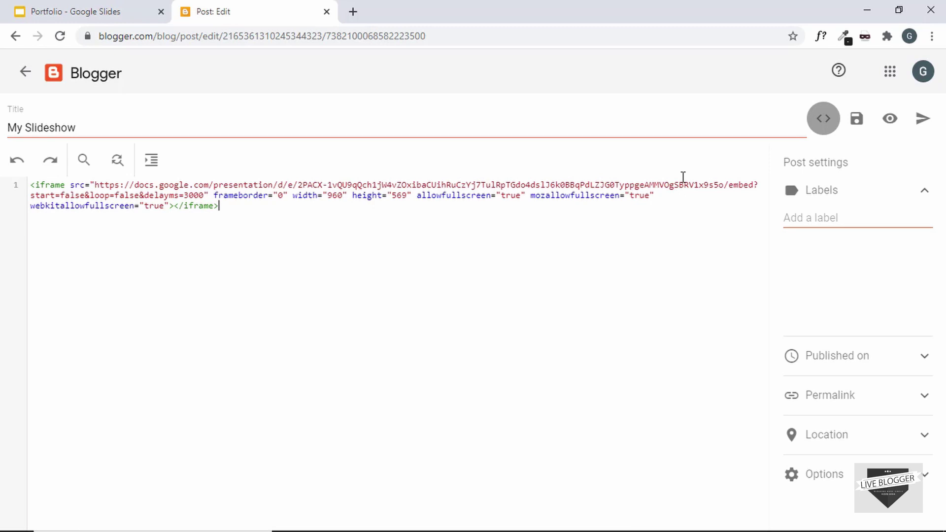
# Publish the My Slideshow post, confirming in the Publish post? dialog.
pyautogui.click(923, 119)
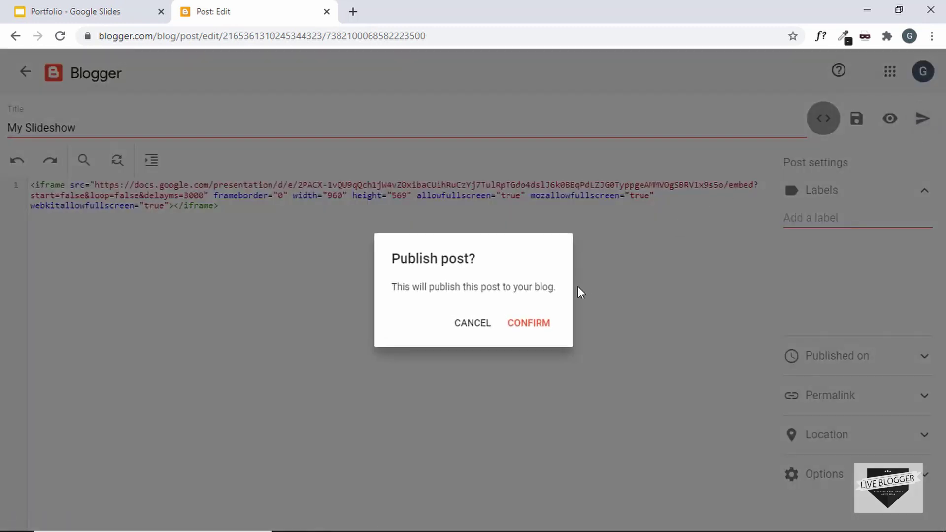
pyautogui.click(525, 320)
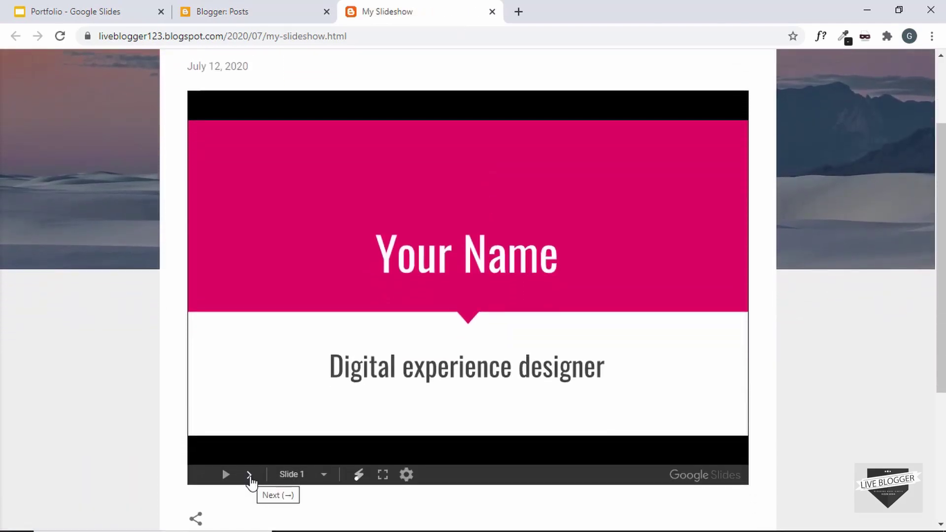
pyautogui.click(249, 475)
pyautogui.click(202, 474)
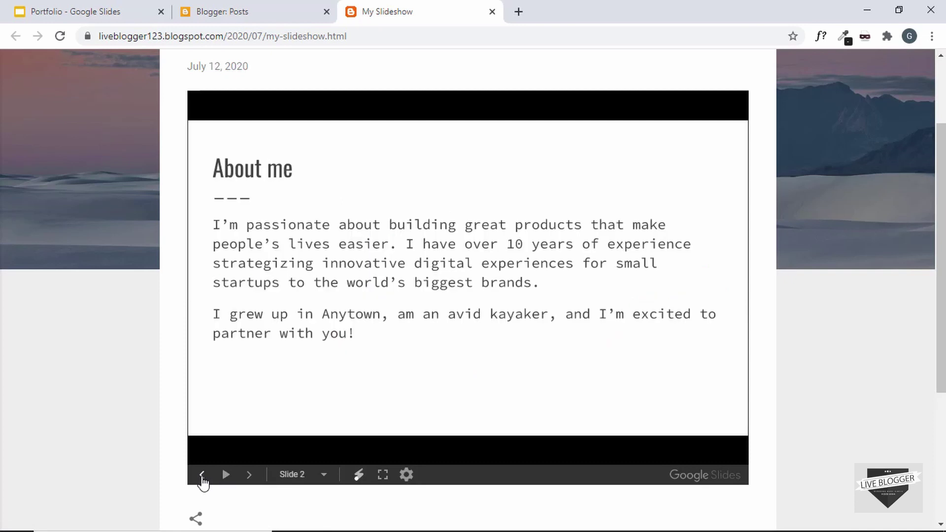
pyautogui.click(226, 475)
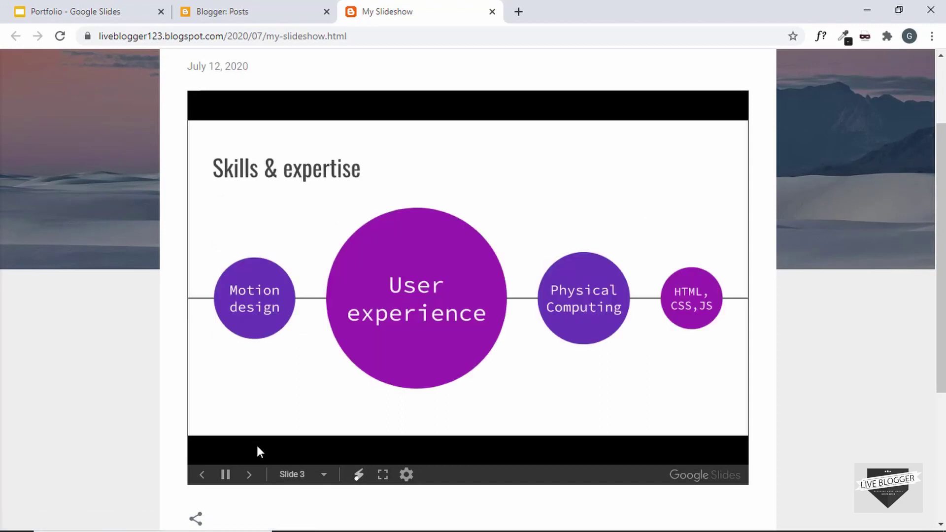
pyautogui.click(226, 474)
pyautogui.click(323, 474)
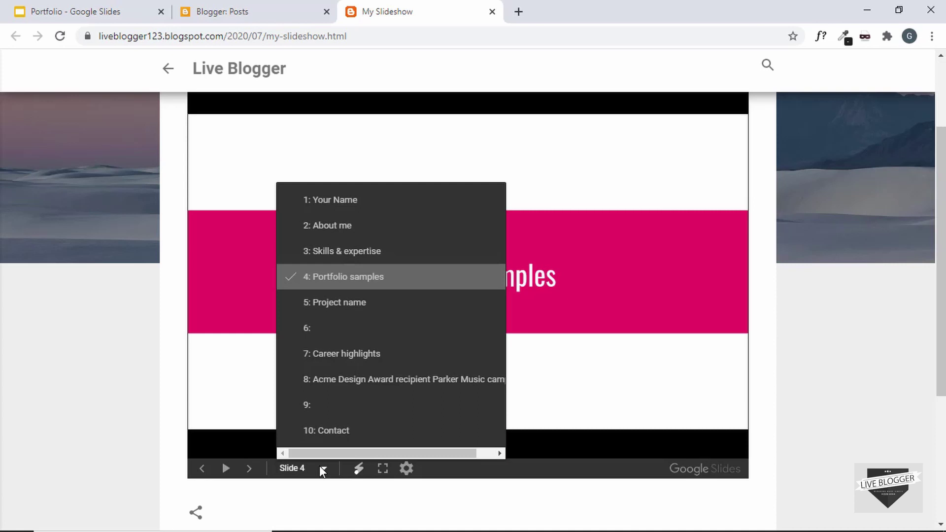
pyautogui.click(343, 432)
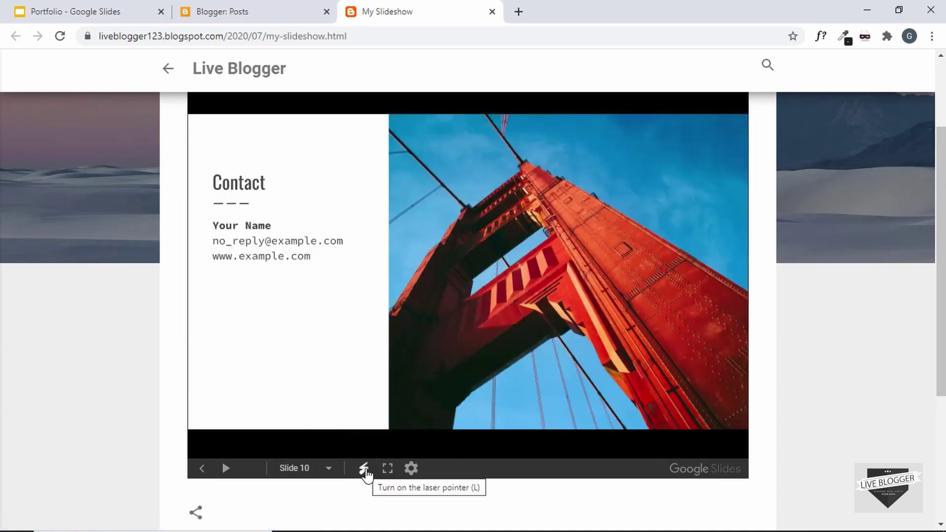
pyautogui.click(364, 468)
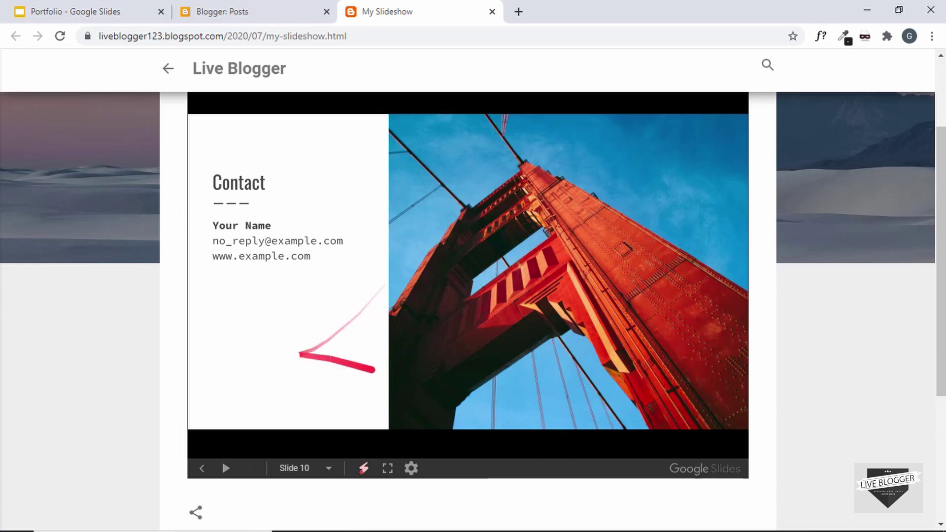
pyautogui.click(364, 468)
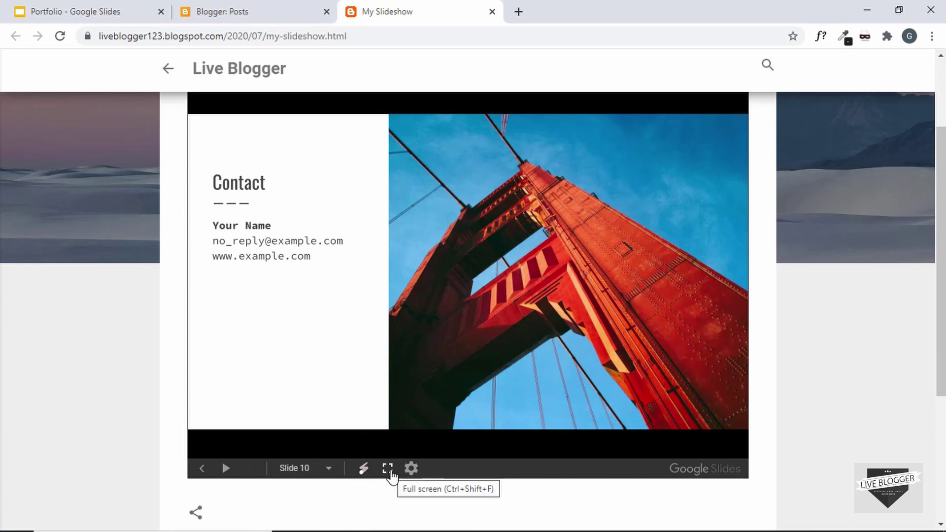
pyautogui.click(388, 468)
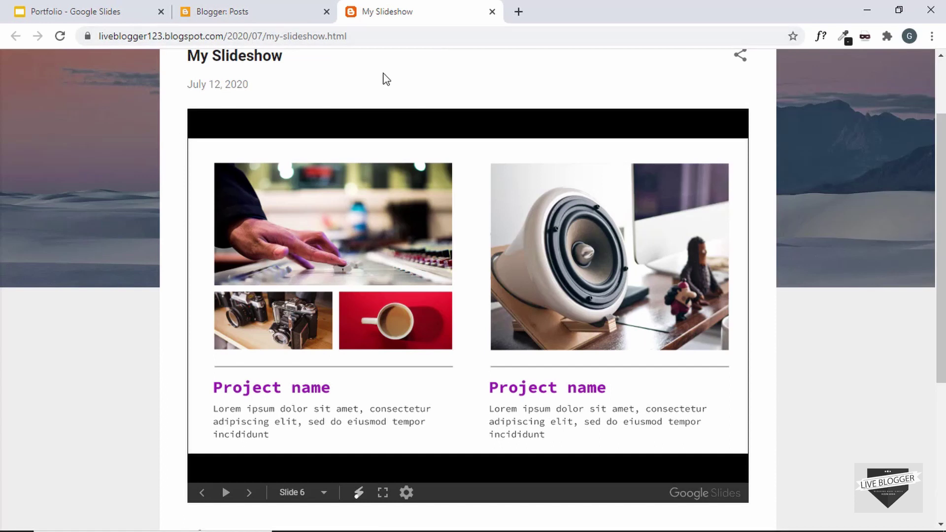
# Back in the Portfolio deck, close Publish to the web and show the Transition panel.
pyautogui.click(94, 11)
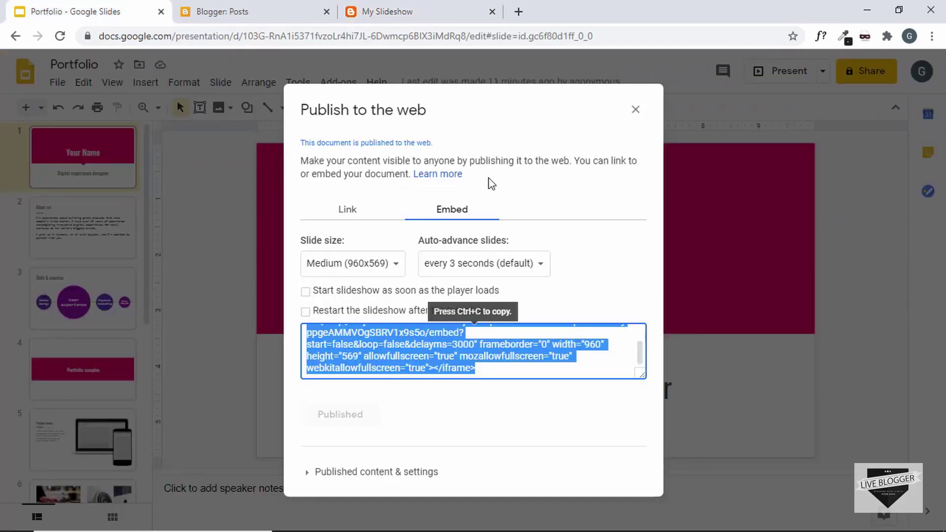
pyautogui.click(634, 109)
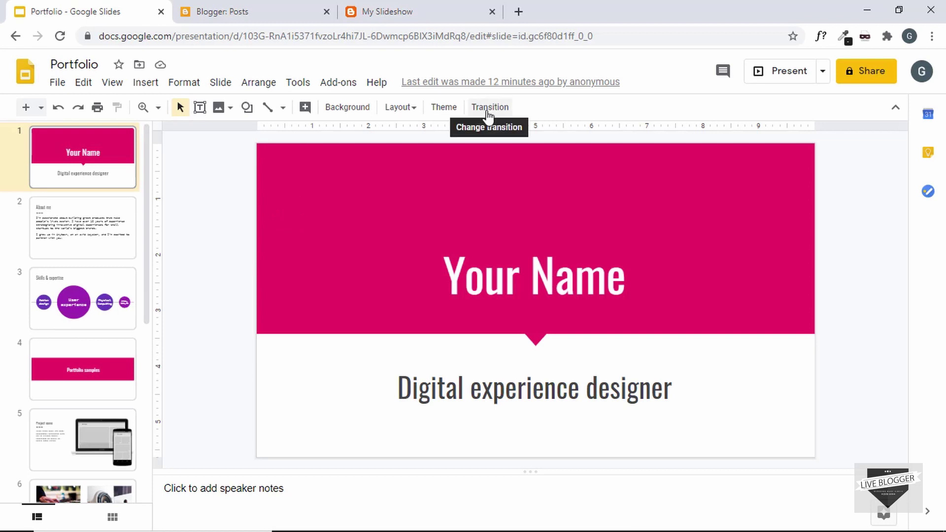
pyautogui.click(488, 107)
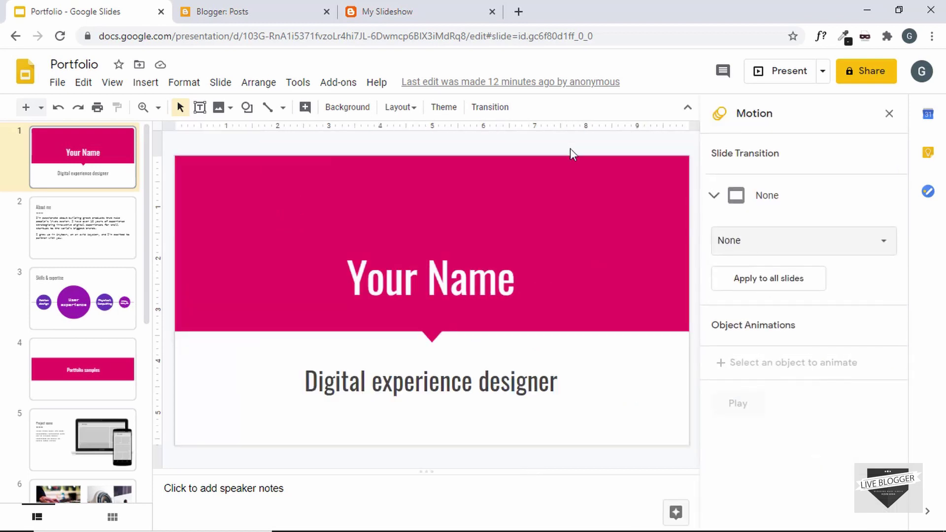
pyautogui.click(735, 199)
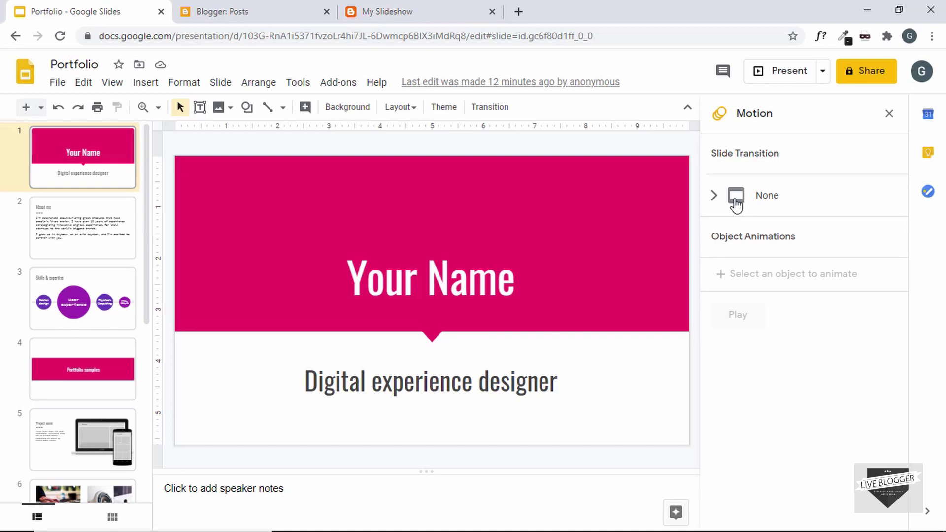
pyautogui.click(735, 198)
# Apply a Fade transition to all slides, preview it, and return to the My Slideshow post.
pyautogui.click(786, 242)
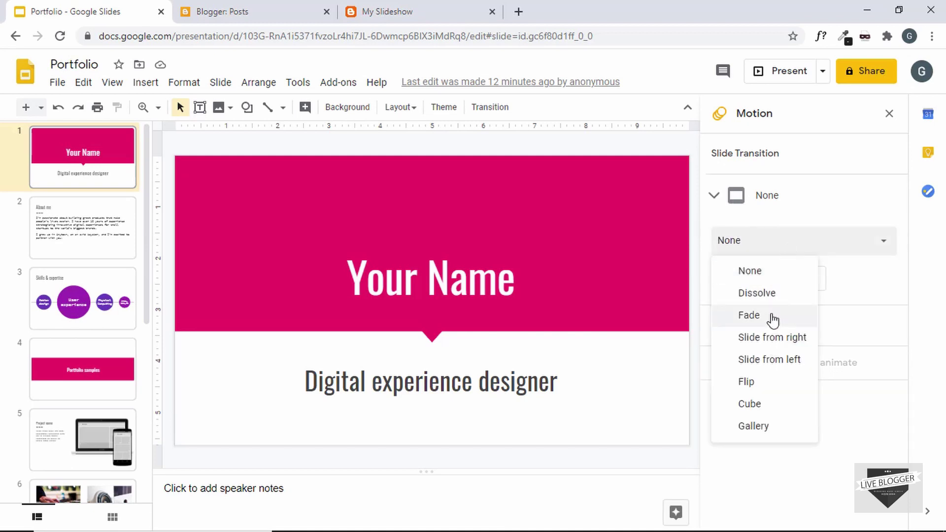
pyautogui.click(772, 319)
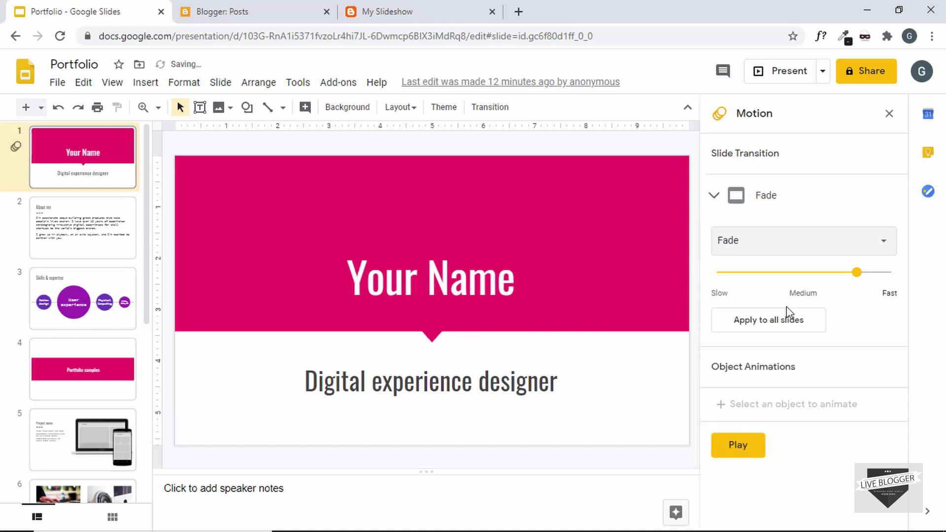
pyautogui.click(788, 326)
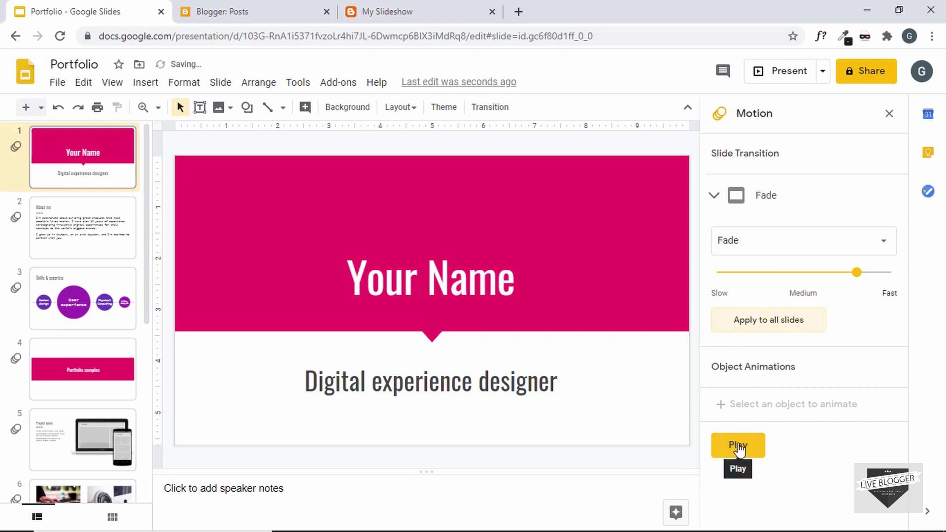
pyautogui.click(739, 447)
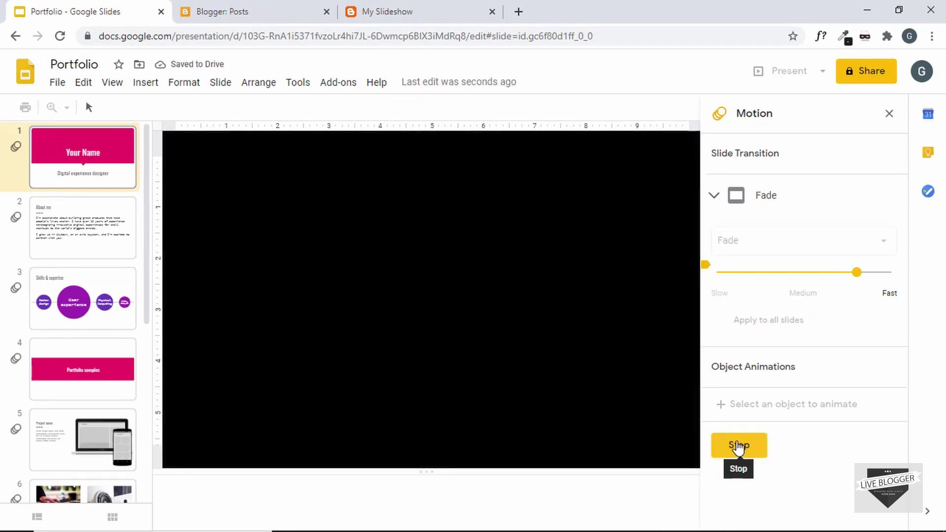
pyautogui.click(739, 447)
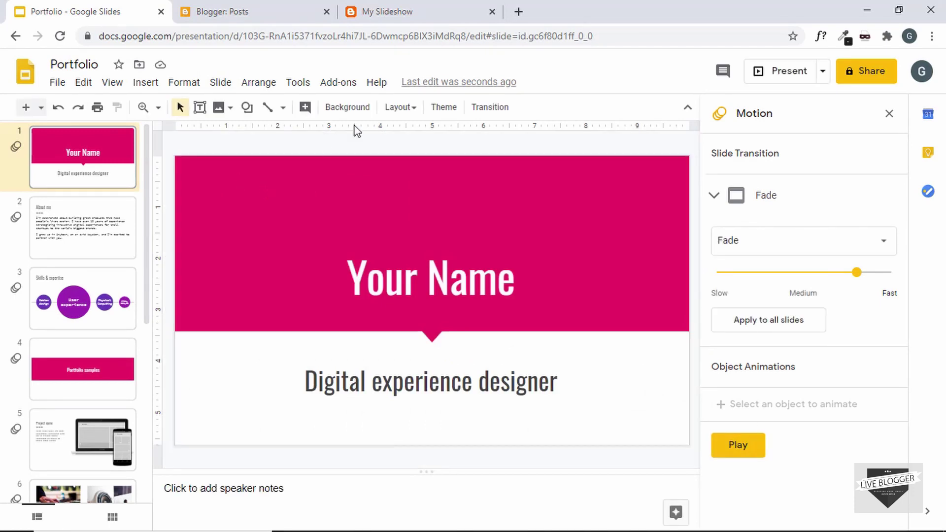
pyautogui.click(387, 12)
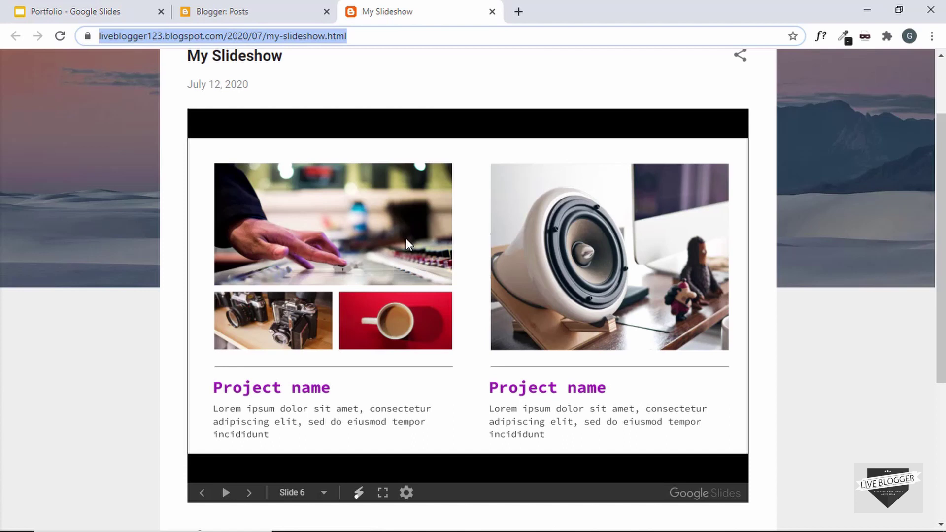
# Reload the published My Slideshow post from the address bar.
pyautogui.click(451, 117)
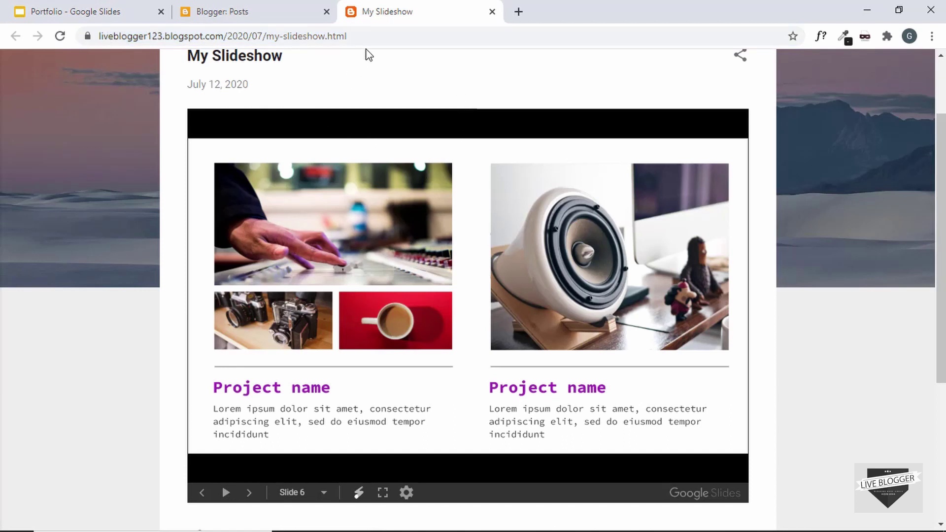
pyautogui.click(380, 34)
pyautogui.press('Return')
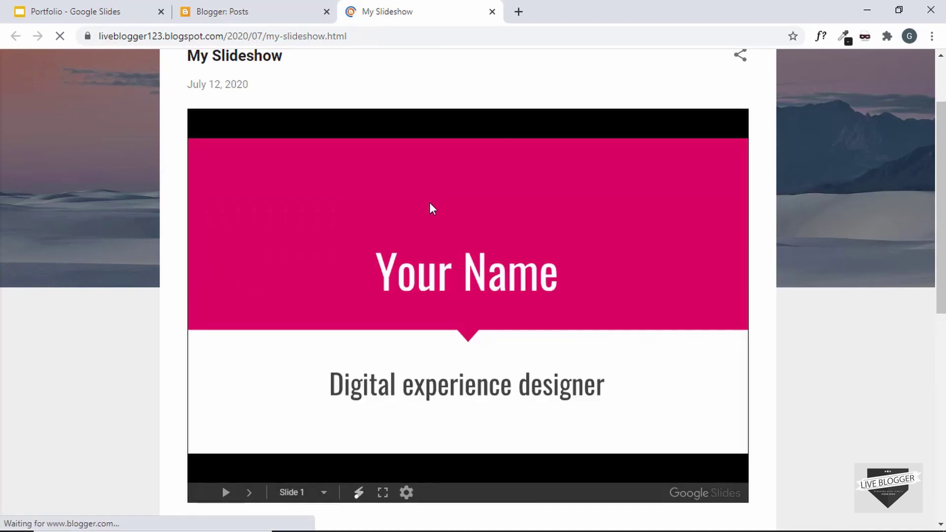
pyautogui.scroll(-1, 430, 203)
# Step the embedded deck forward four times to slide 5, watching the fades.
pyautogui.click(250, 465)
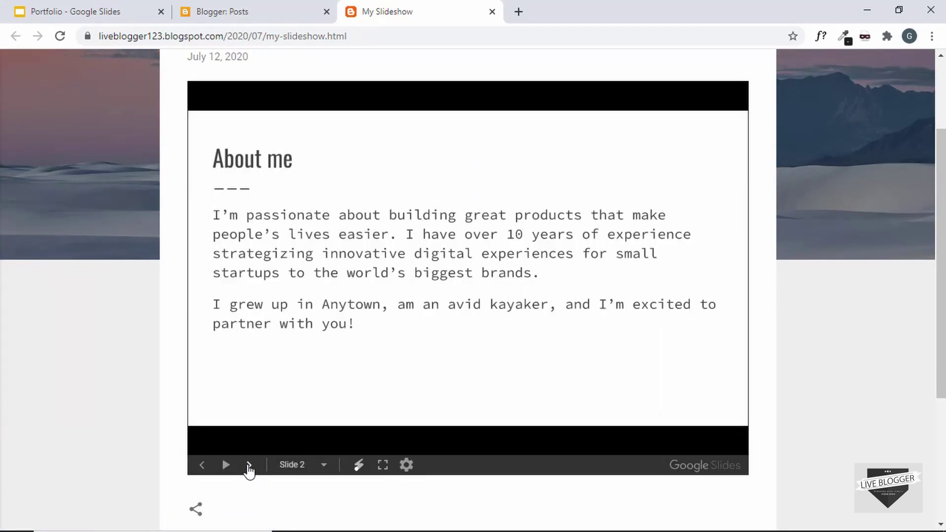
pyautogui.click(249, 465)
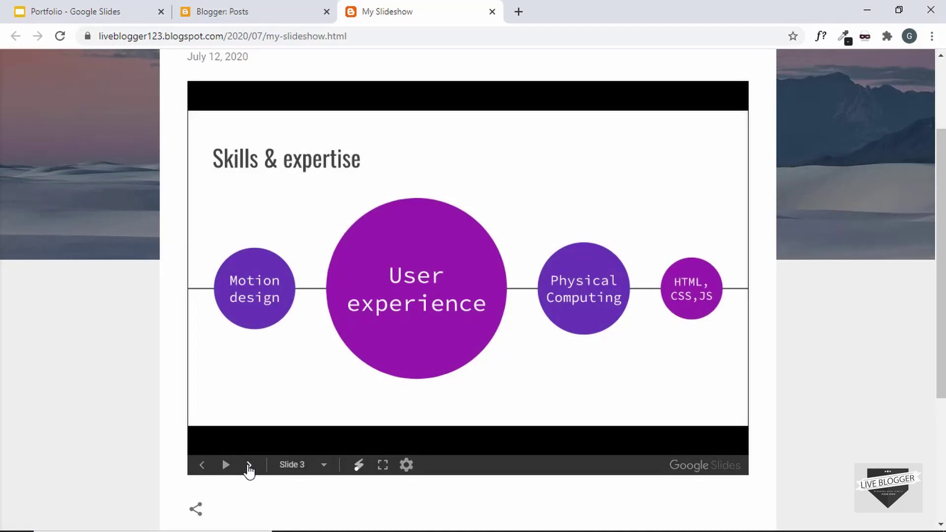
pyautogui.click(249, 466)
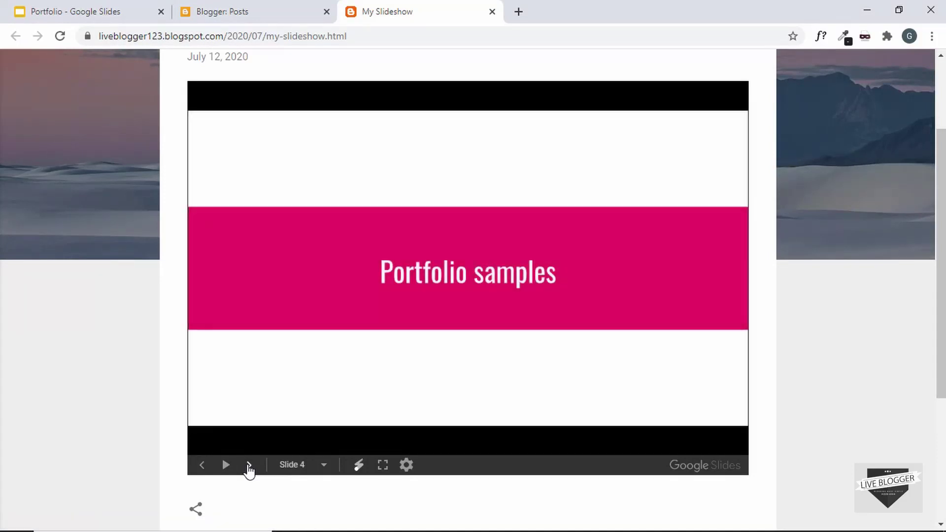
pyautogui.click(249, 466)
pyautogui.scroll(1, 355, 365)
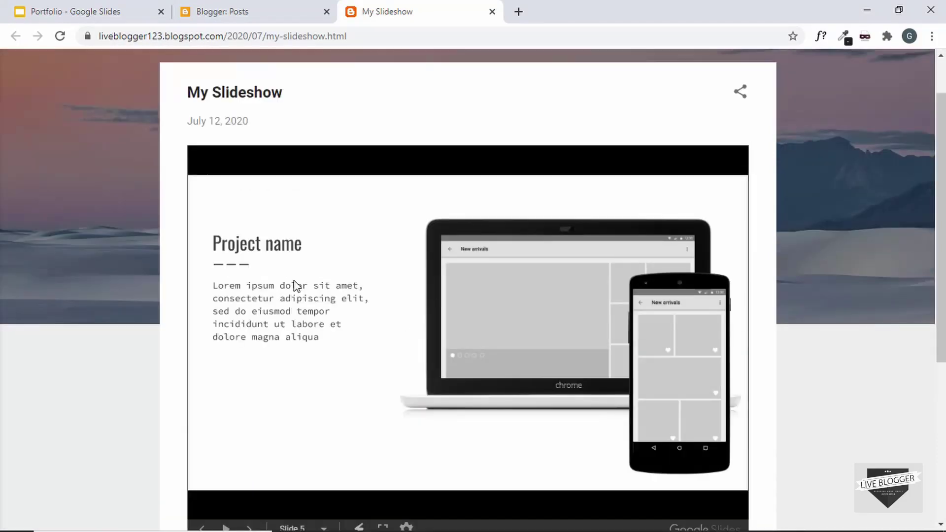